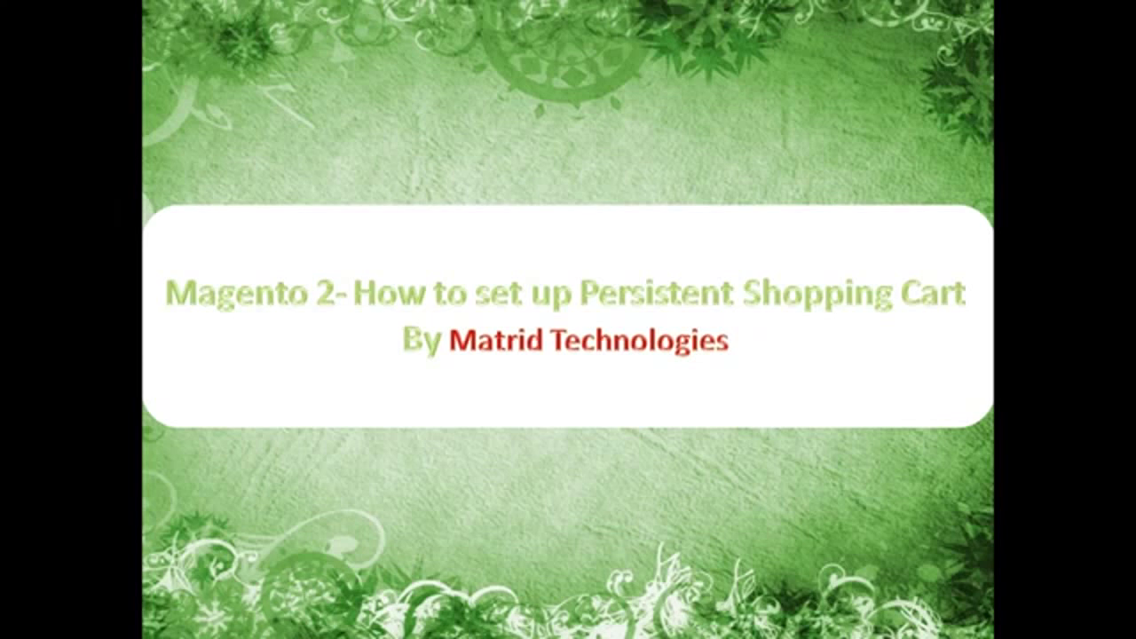
Step: Switch from the presentation slide to the Firefox window showing the Magento admin Dashboard
{"action": "key", "text": "alt+Tab"}
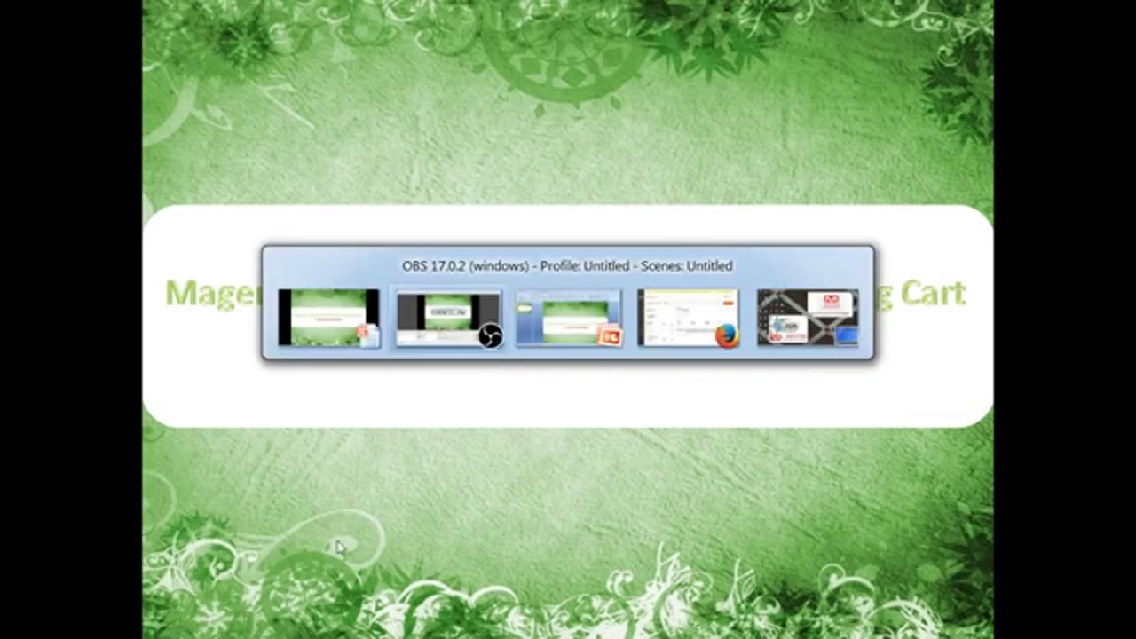
{"action": "key", "text": "Tab"}
{"action": "key", "text": "Tab"}
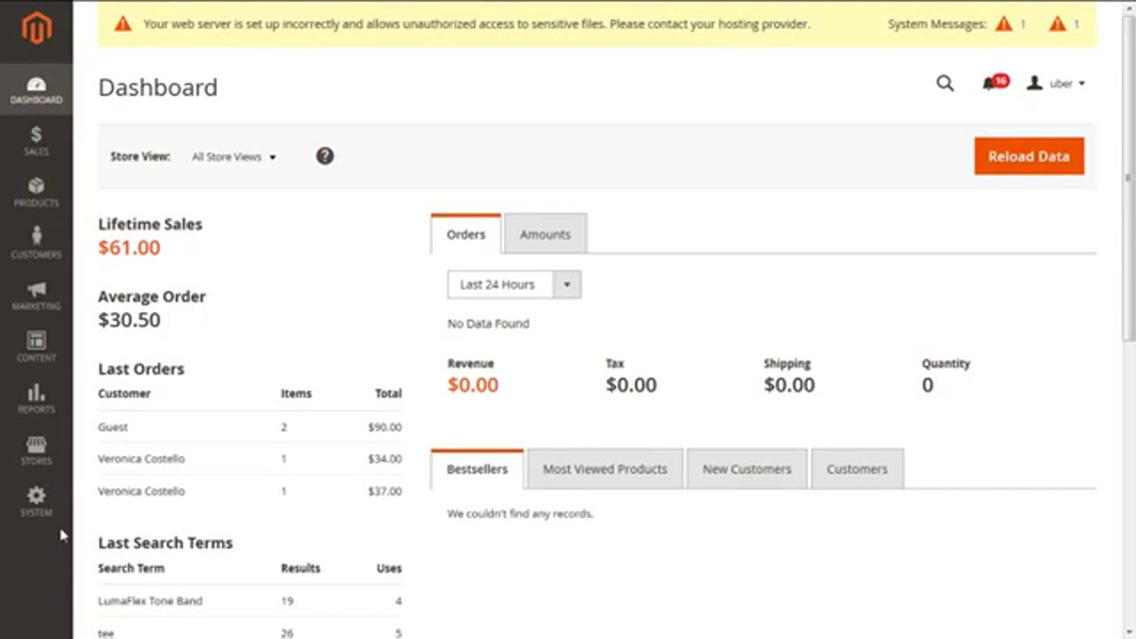
Step: Go to Stores > Configuration, collapse General and expand Customers to reveal Persistent Shopping Cart
{"action": "left_click", "coordinate": [35, 455]}
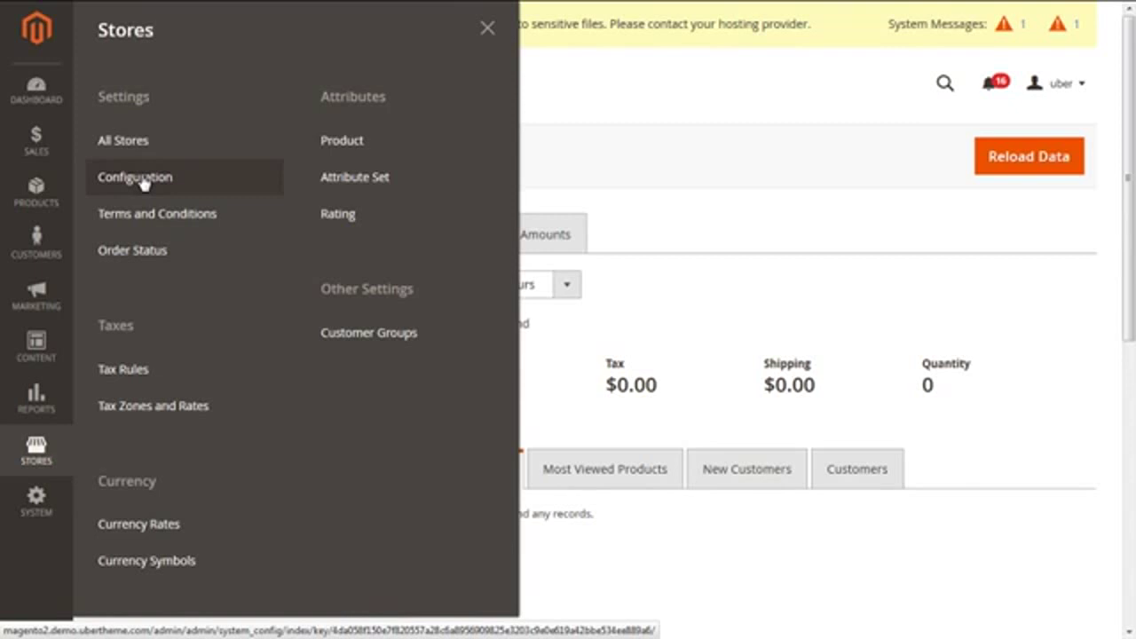
{"action": "left_click", "coordinate": [143, 182]}
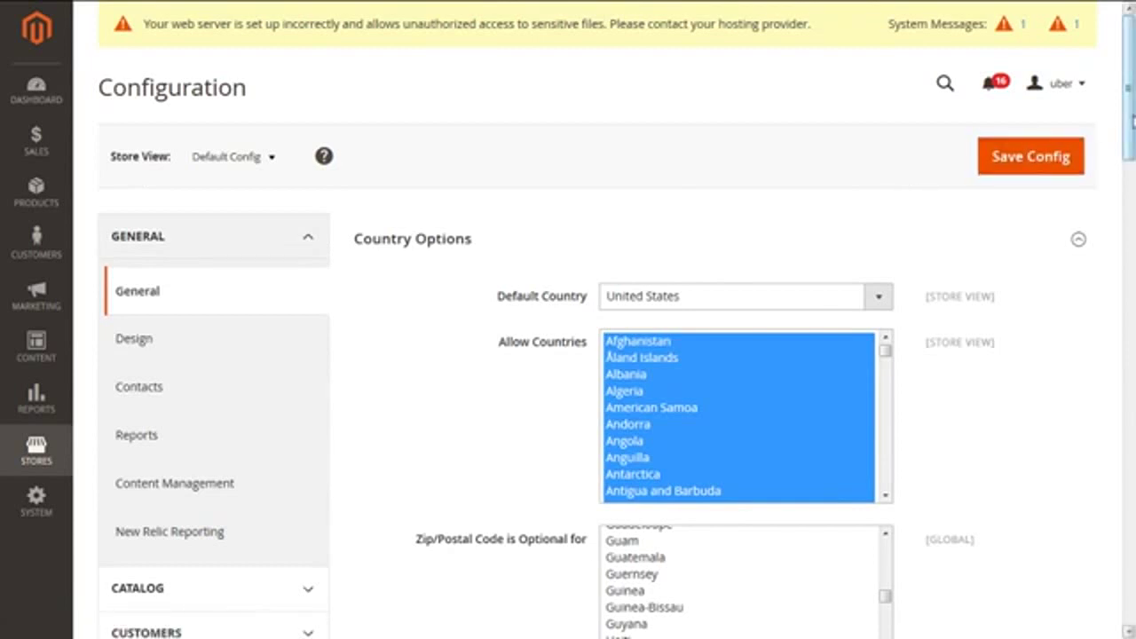
{"action": "scroll", "coordinate": [280, 337], "scroll_direction": "down", "scroll_amount": 1}
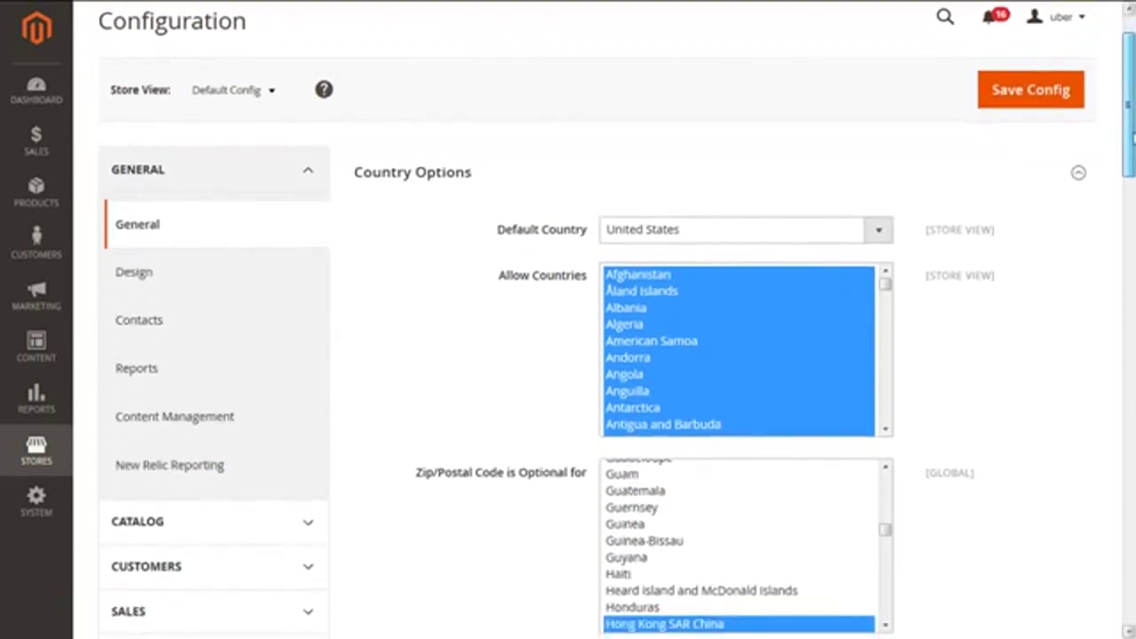
{"action": "left_click", "coordinate": [308, 177]}
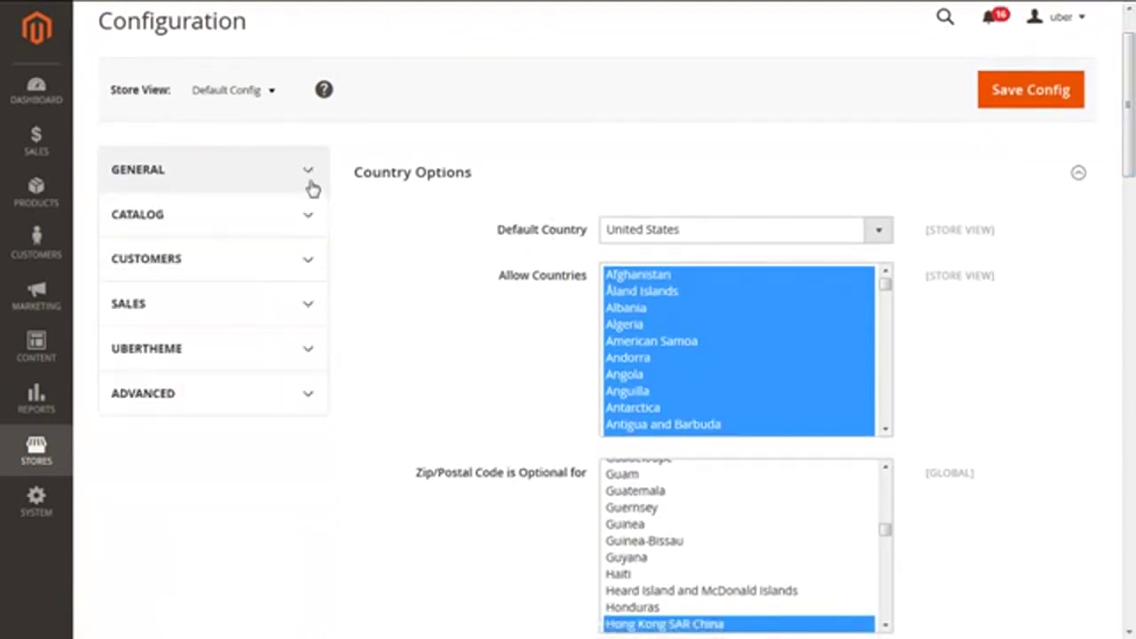
{"action": "left_click", "coordinate": [244, 266]}
{"action": "scroll", "coordinate": [1132, 160], "scroll_direction": "down", "scroll_amount": 1}
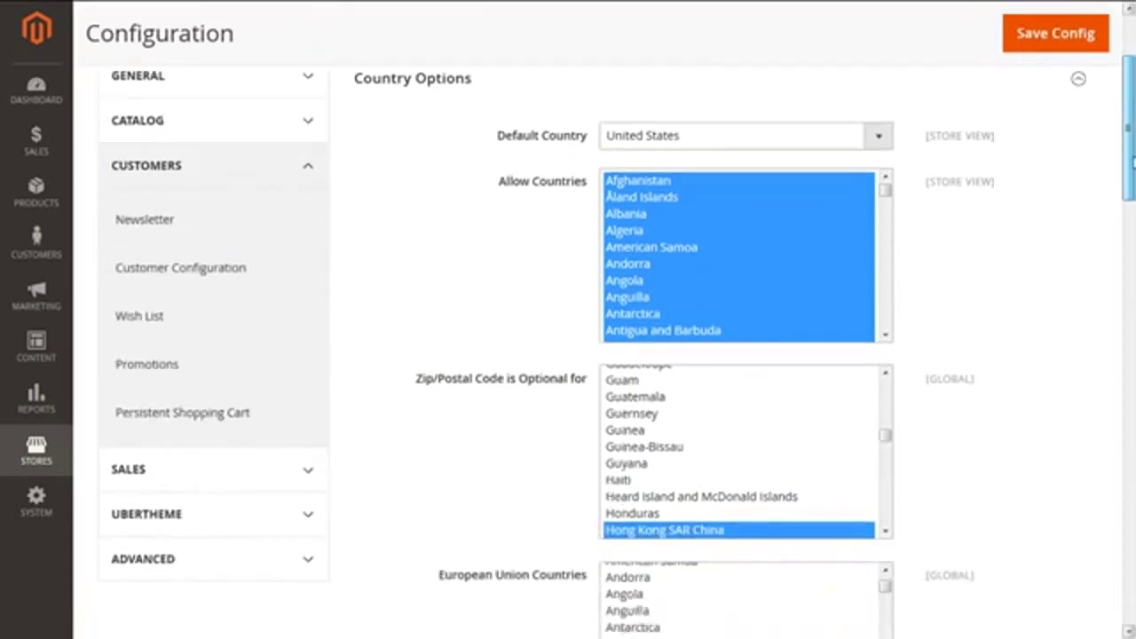
{"action": "left_click_drag", "start_coordinate": [1133, 160], "coordinate": [1130, 192]}
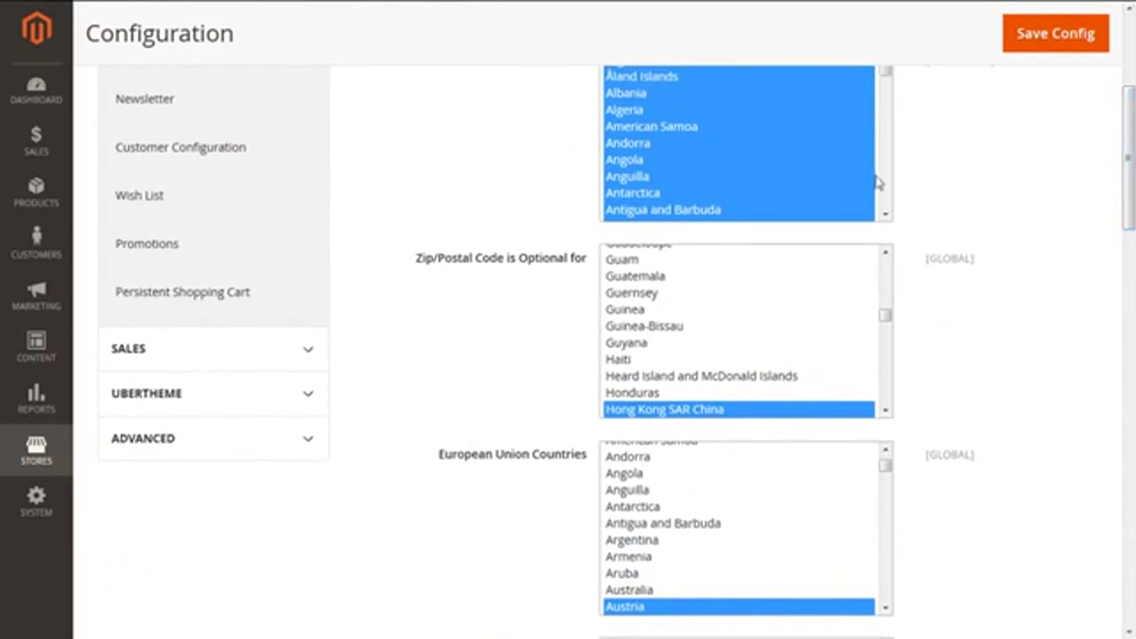
Step: In the Persistent Shopping Cart settings, set Enable Persistence to Yes
{"action": "left_click", "coordinate": [248, 298]}
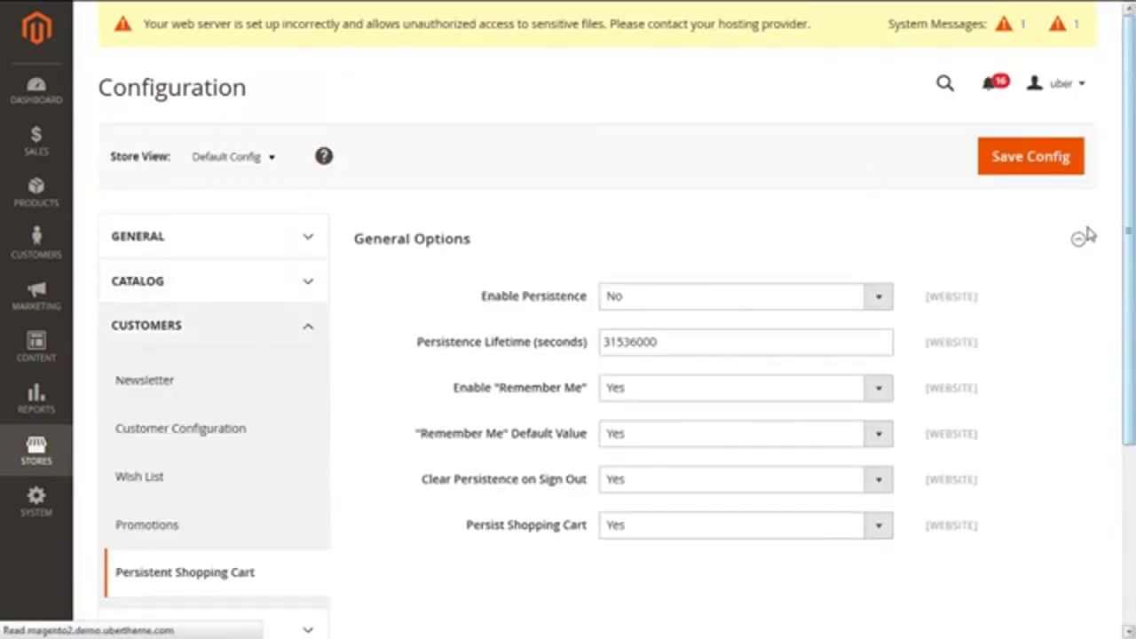
{"action": "scroll", "coordinate": [1133, 231], "scroll_direction": "down", "scroll_amount": 1}
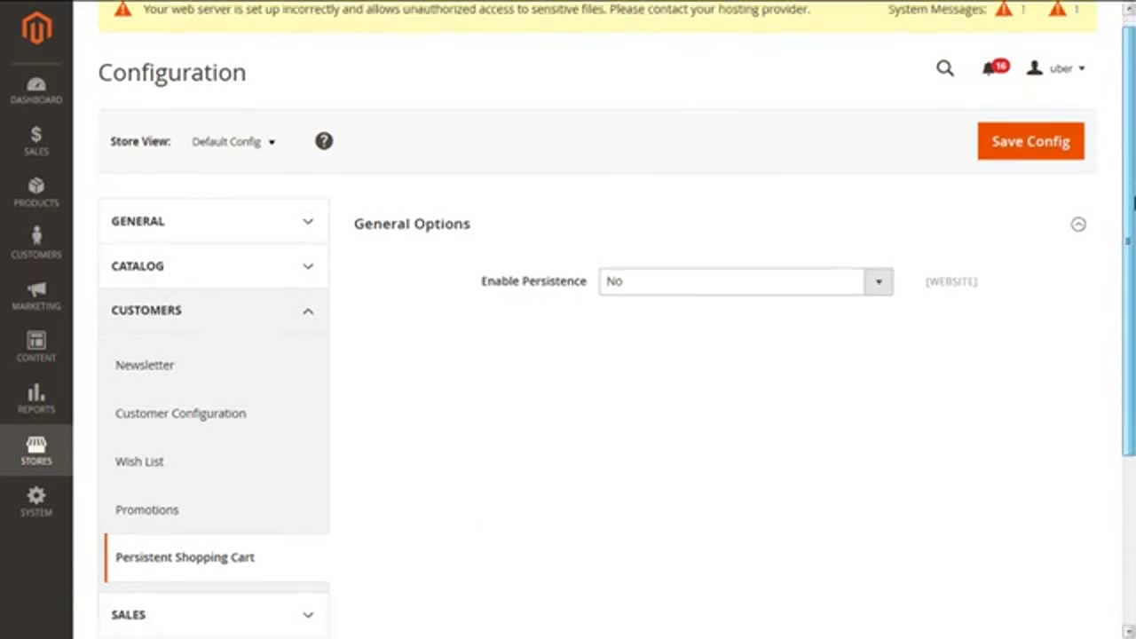
{"action": "left_click_drag", "start_coordinate": [1134, 231], "coordinate": [1134, 241]}
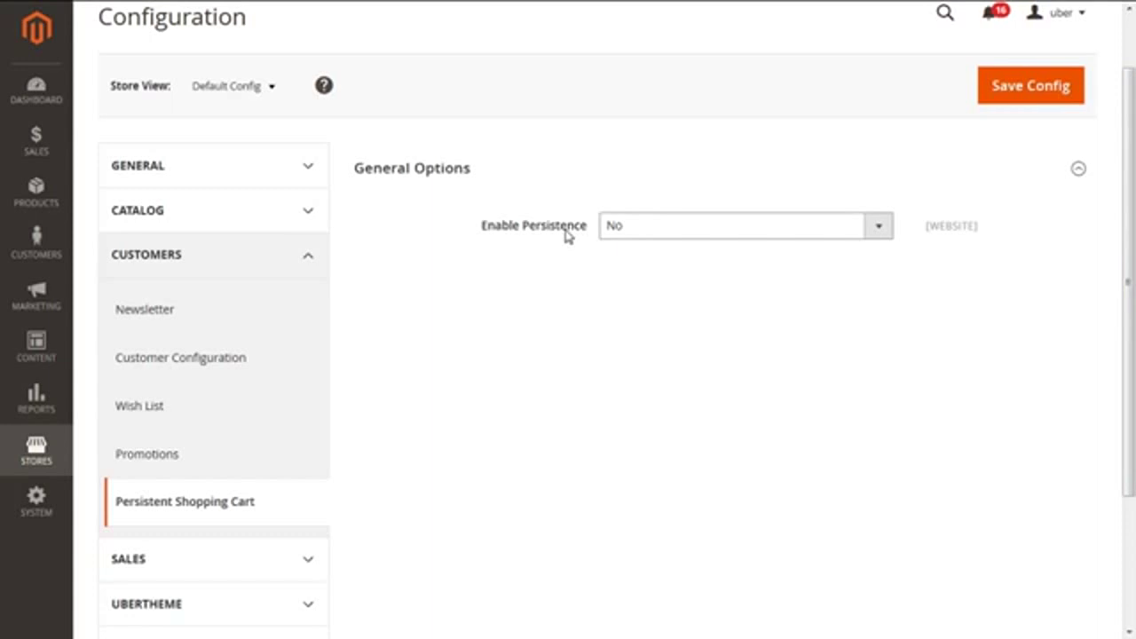
{"action": "left_click", "coordinate": [885, 244]}
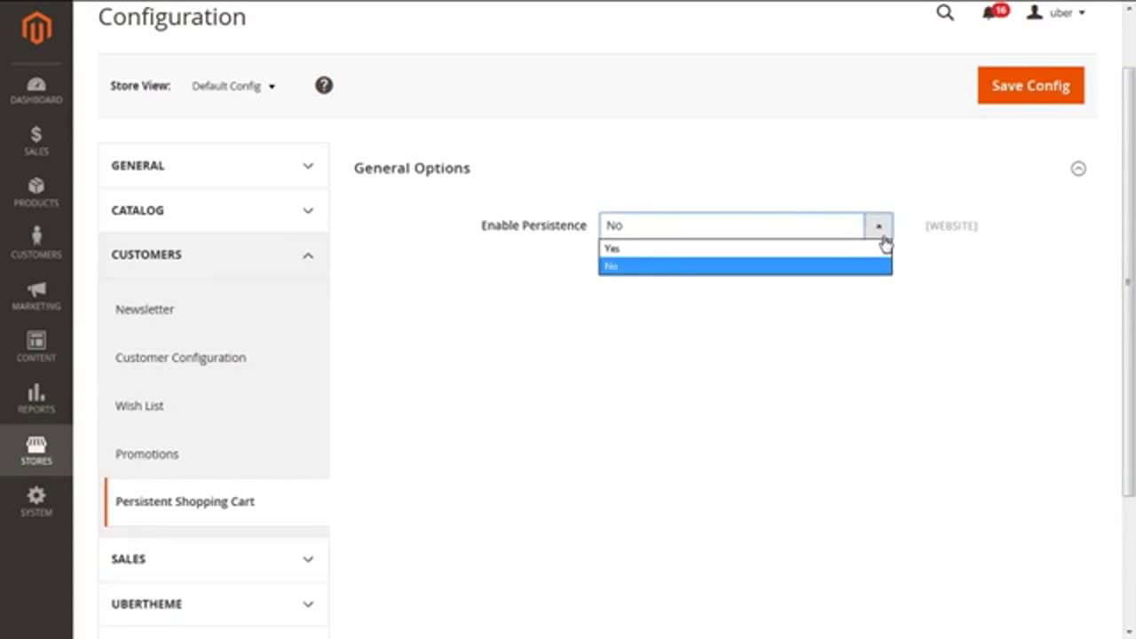
{"action": "left_click", "coordinate": [813, 249]}
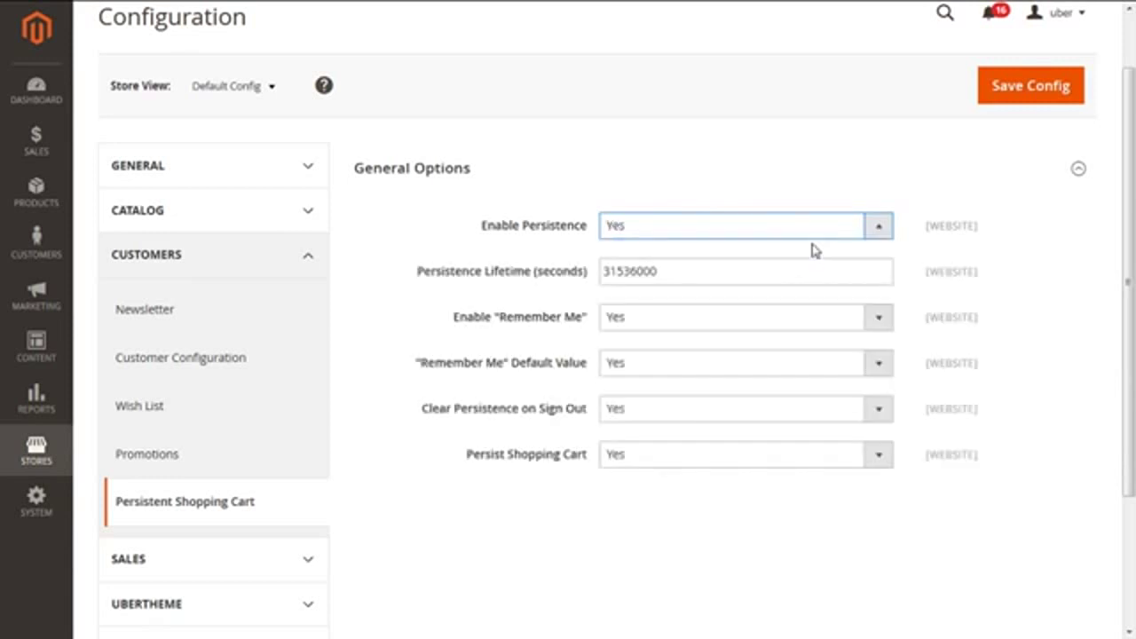
{"action": "scroll", "coordinate": [1131, 188], "scroll_direction": "down", "scroll_amount": 1}
{"action": "left_click_drag", "start_coordinate": [1131, 188], "coordinate": [1131, 196]}
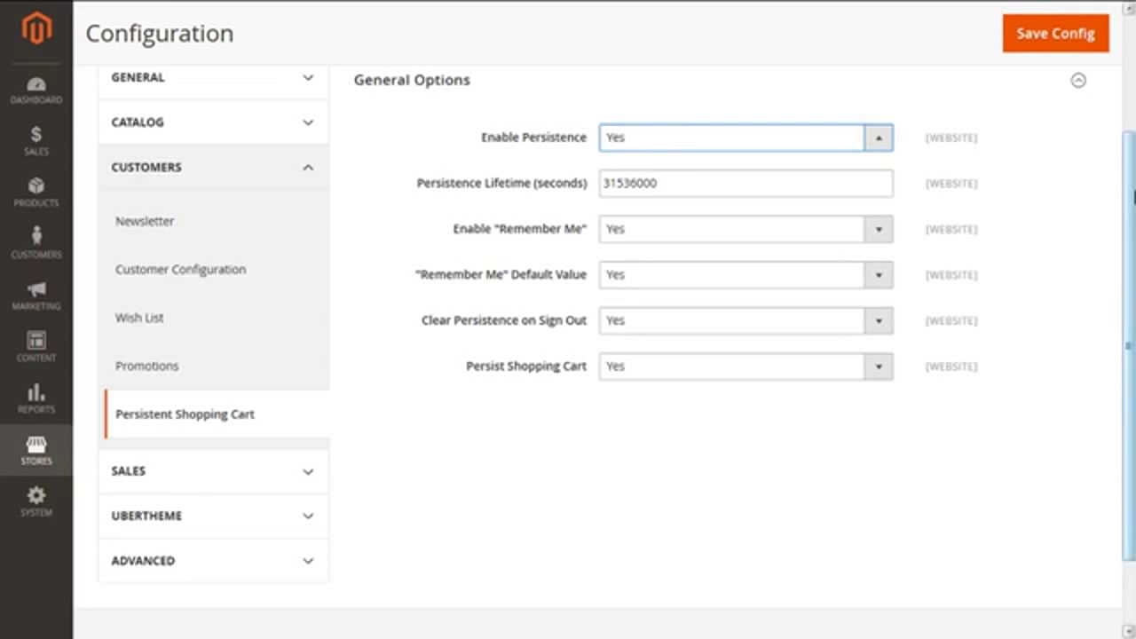
{"action": "left_click_drag", "start_coordinate": [586, 189], "coordinate": [420, 190]}
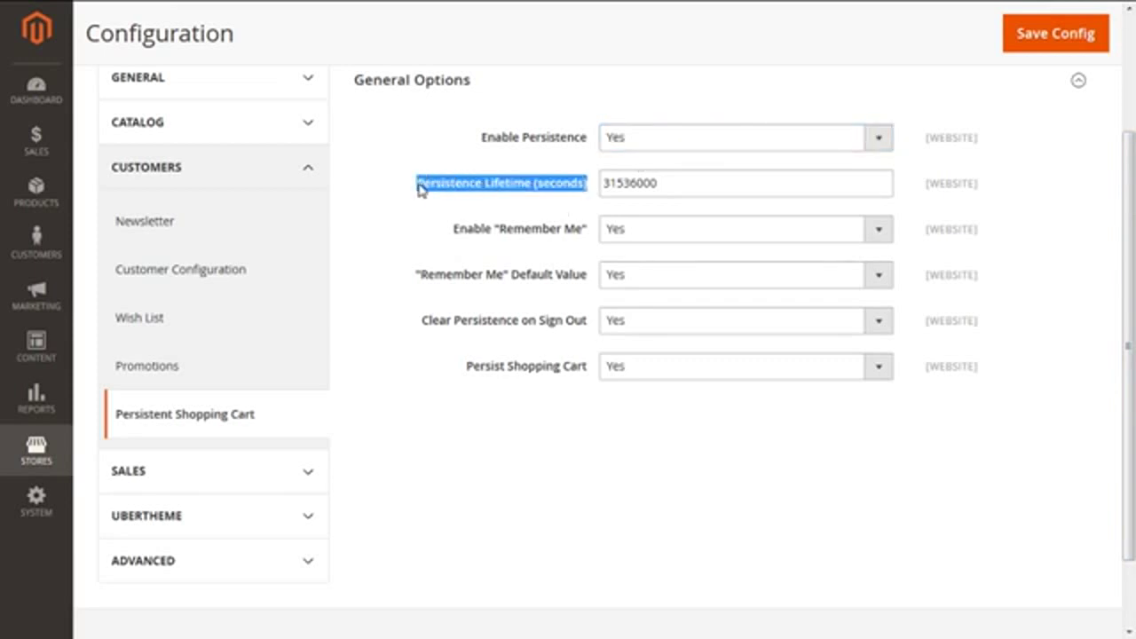
{"action": "left_click", "coordinate": [664, 183]}
{"action": "left_click_drag", "start_coordinate": [664, 183], "coordinate": [601, 186]}
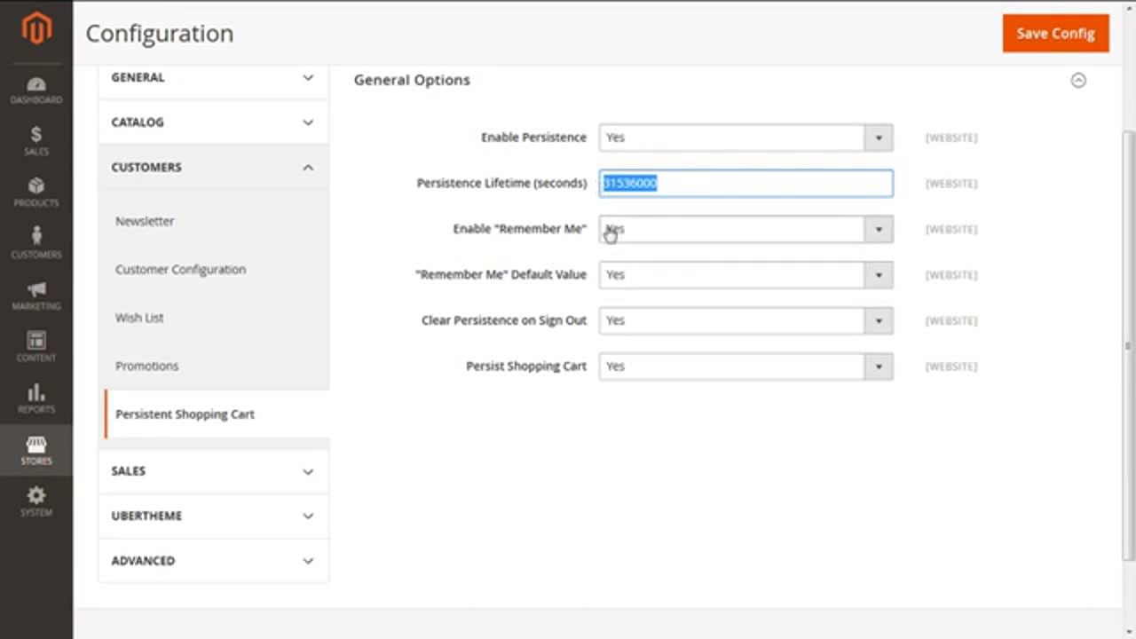
{"action": "left_click_drag", "start_coordinate": [589, 231], "coordinate": [565, 230]}
{"action": "left_click_drag", "start_coordinate": [486, 240], "coordinate": [446, 238]}
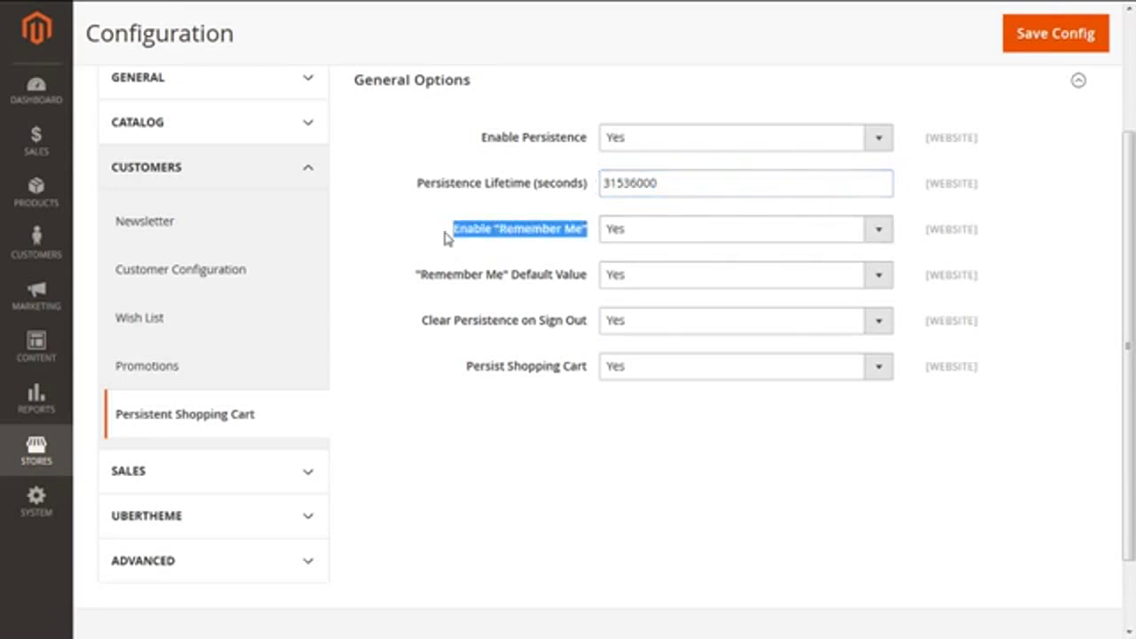
{"action": "left_click", "coordinate": [878, 232]}
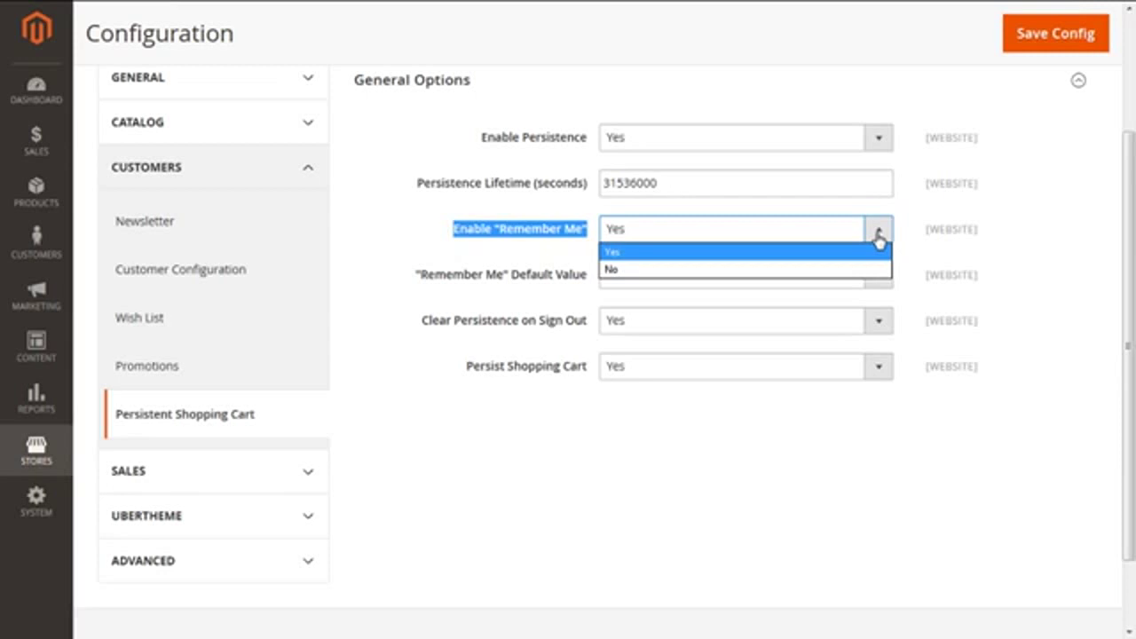
{"action": "left_click", "coordinate": [878, 233]}
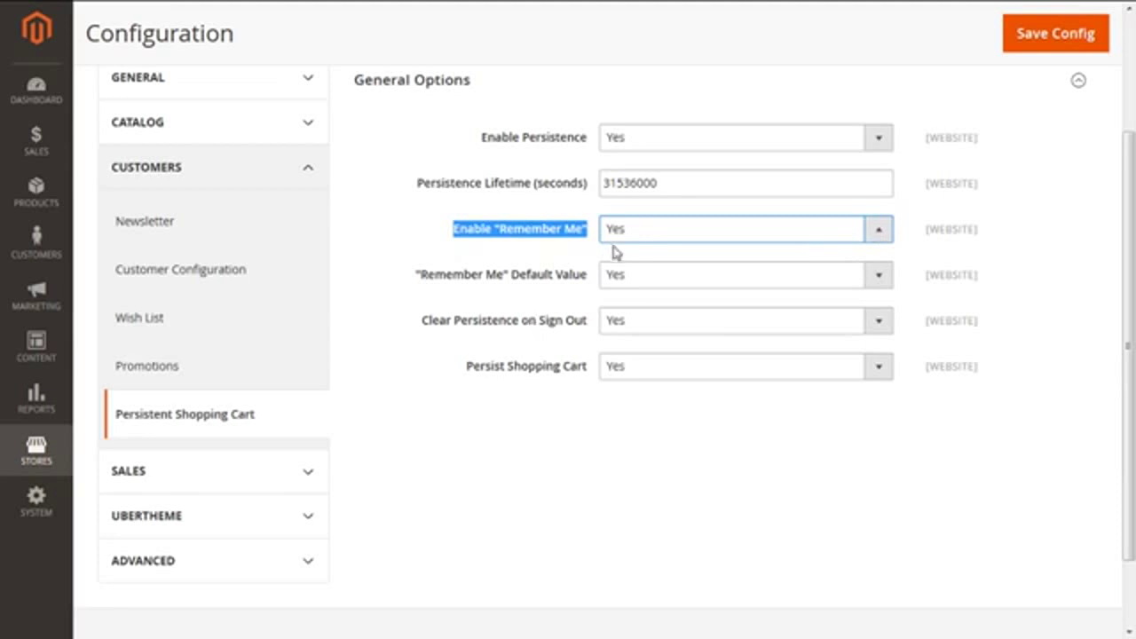
{"action": "left_click_drag", "start_coordinate": [590, 276], "coordinate": [416, 278]}
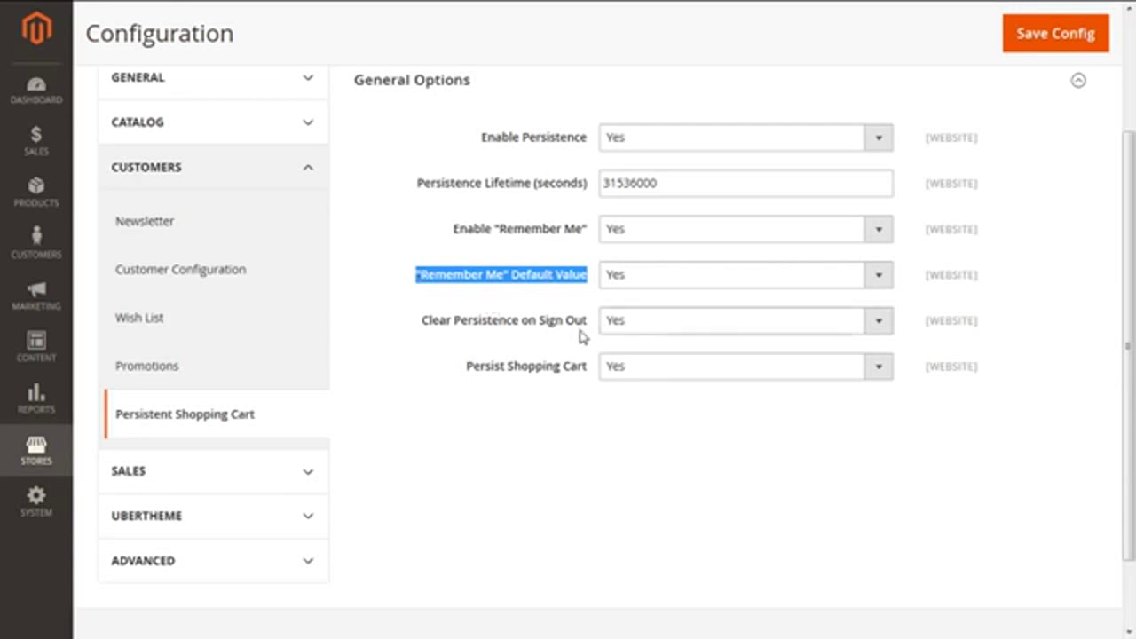
{"action": "left_click_drag", "start_coordinate": [586, 325], "coordinate": [424, 331]}
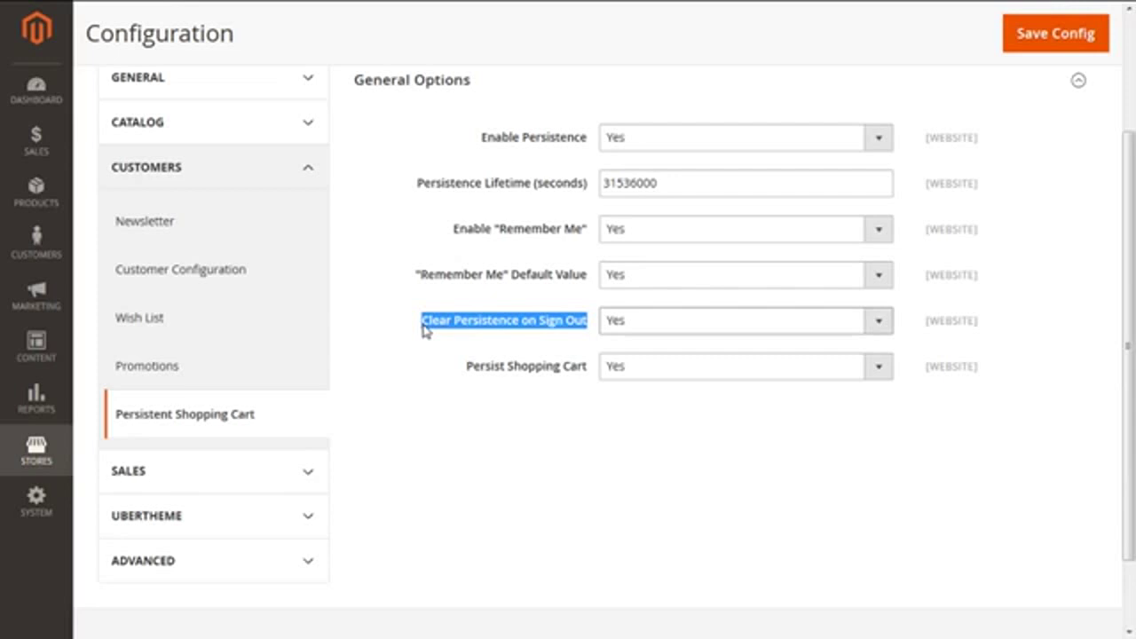
{"action": "left_click", "coordinate": [879, 323]}
{"action": "left_click", "coordinate": [879, 323]}
{"action": "left_click", "coordinate": [879, 325]}
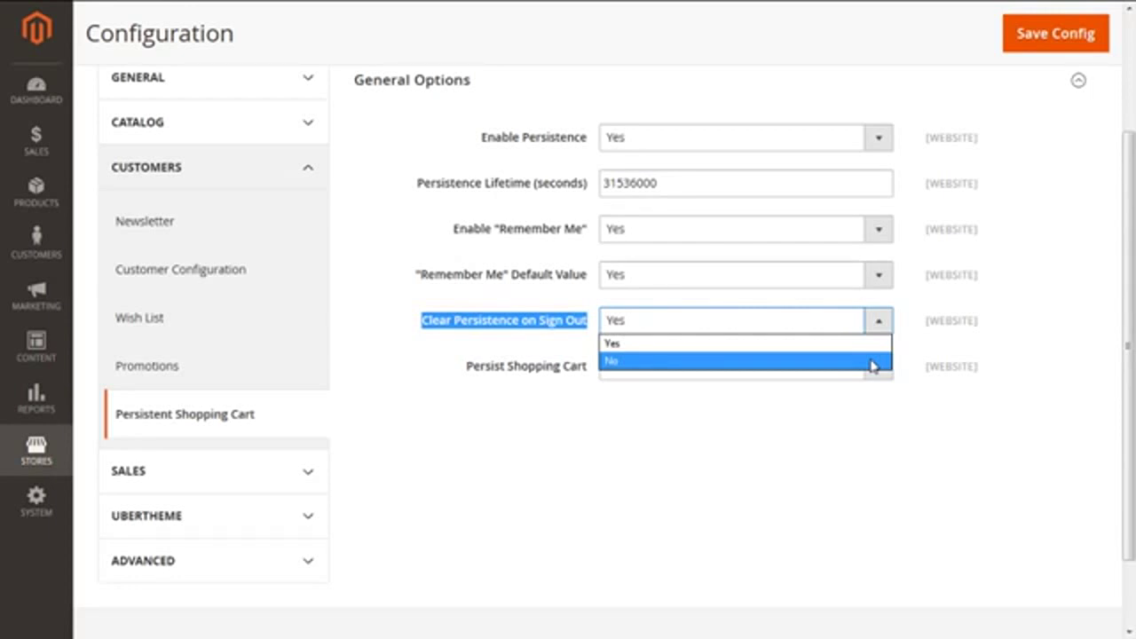
{"action": "left_click", "coordinate": [687, 449]}
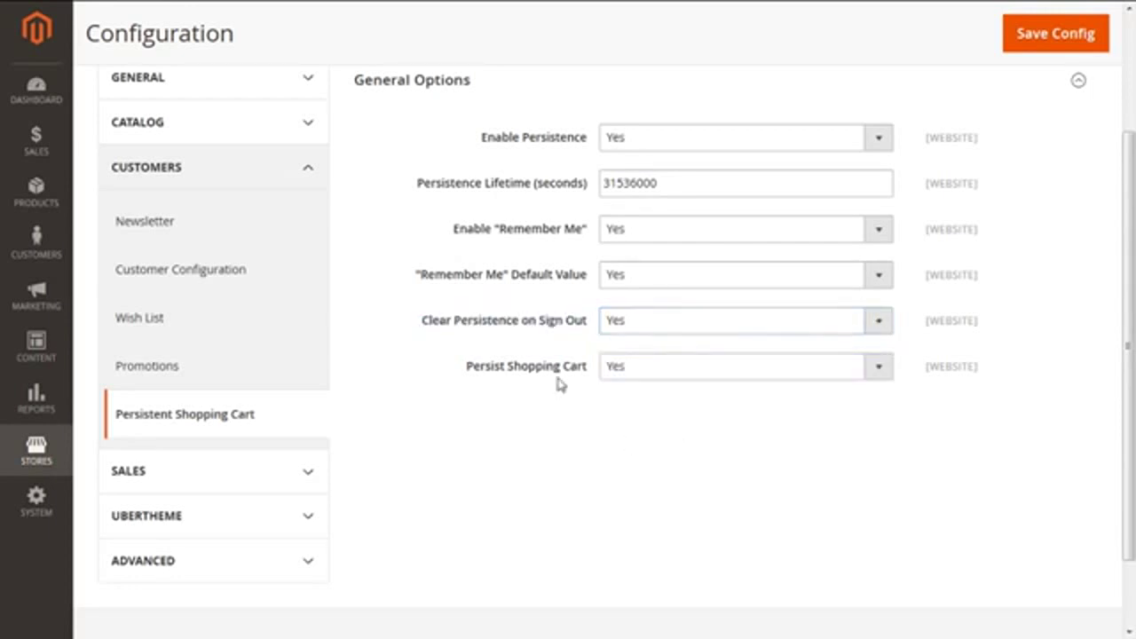
{"action": "left_click_drag", "start_coordinate": [596, 371], "coordinate": [468, 372]}
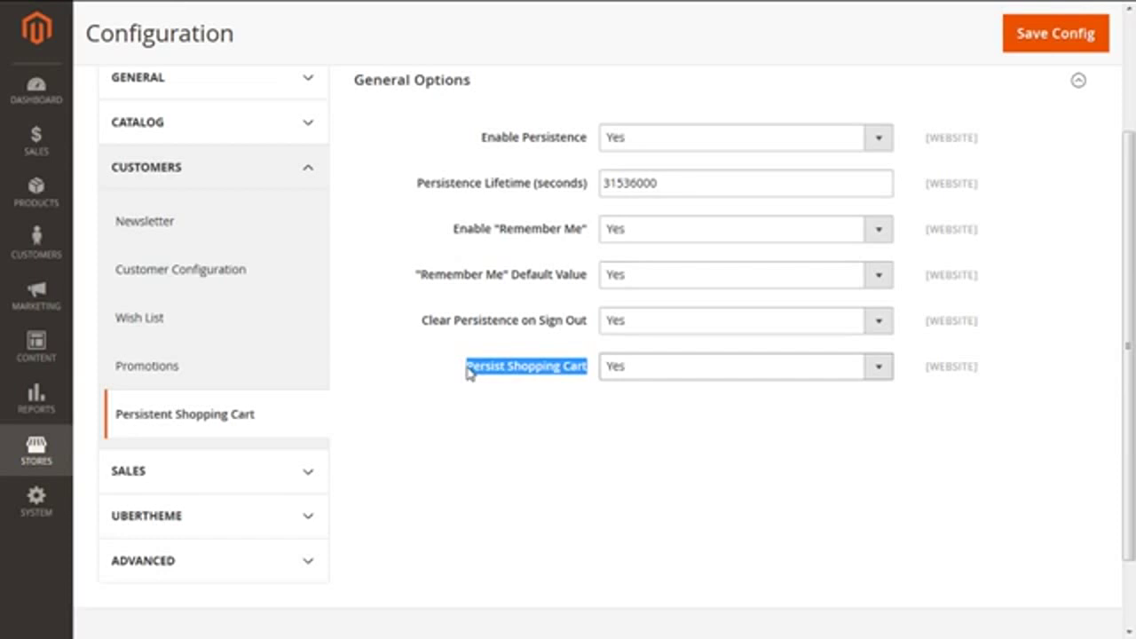
{"action": "left_click", "coordinate": [879, 380]}
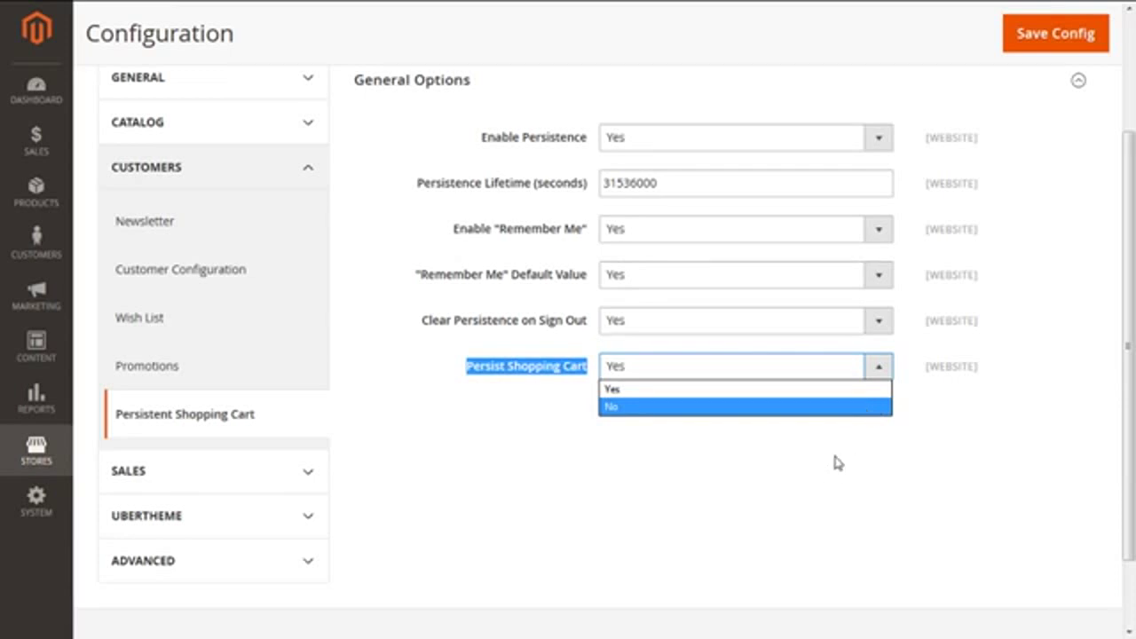
{"action": "left_click", "coordinate": [822, 488]}
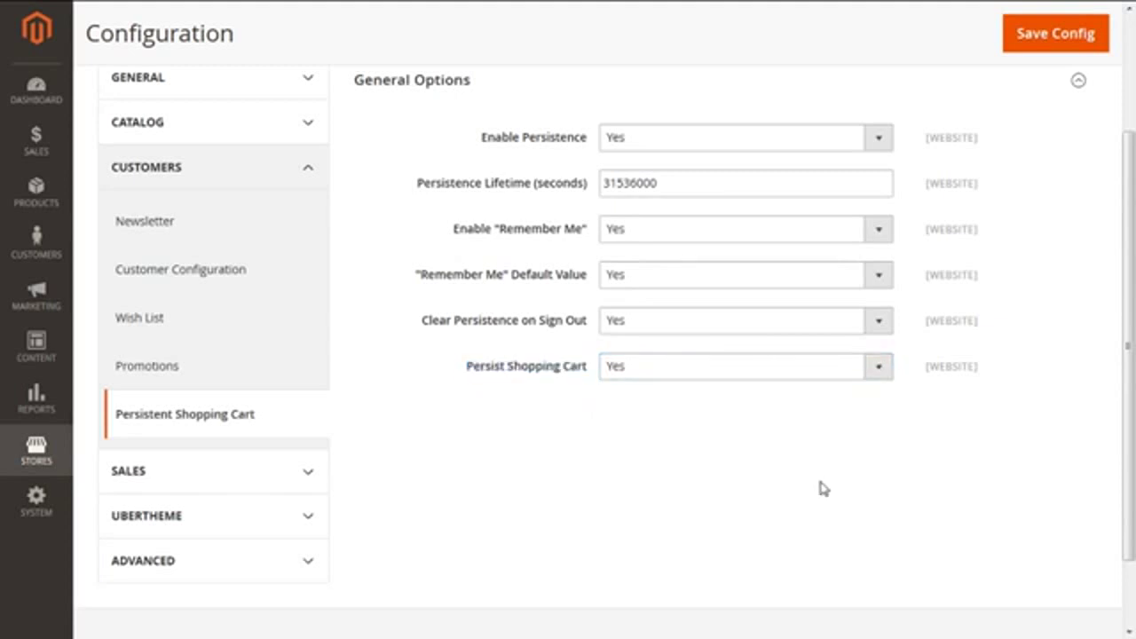